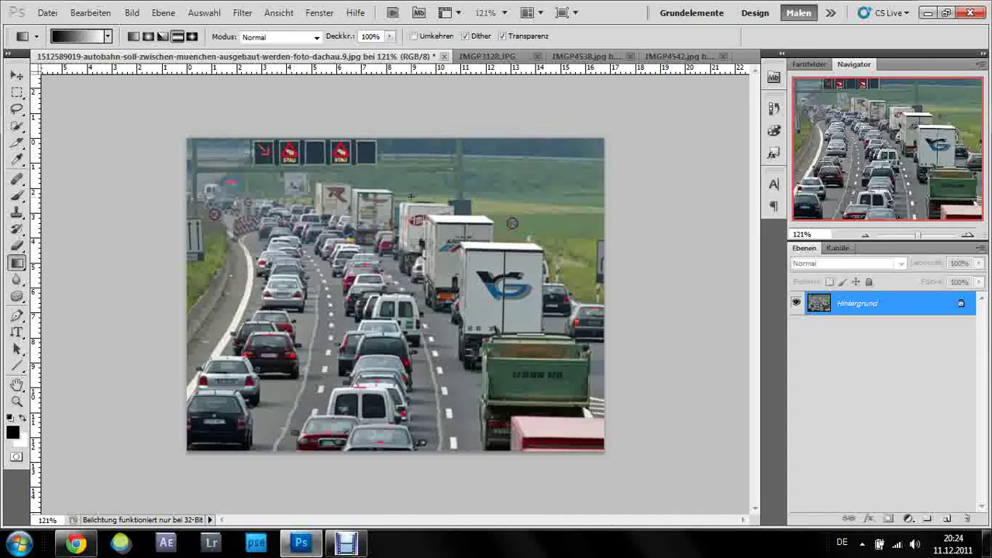
Preview the beach, construction-site and bus-parking miniature examples, then return to the highway photo.
left_click(485, 60)
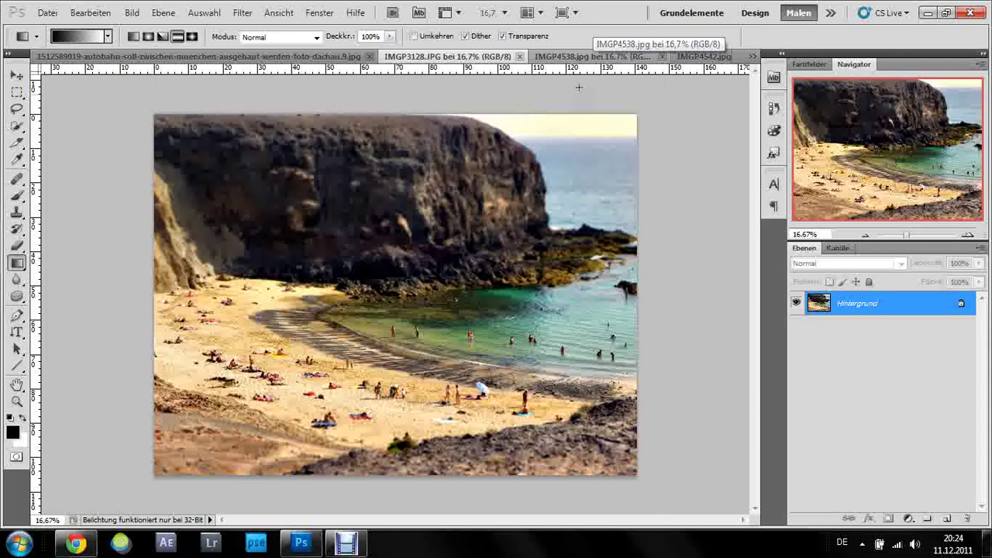
left_click(597, 61)
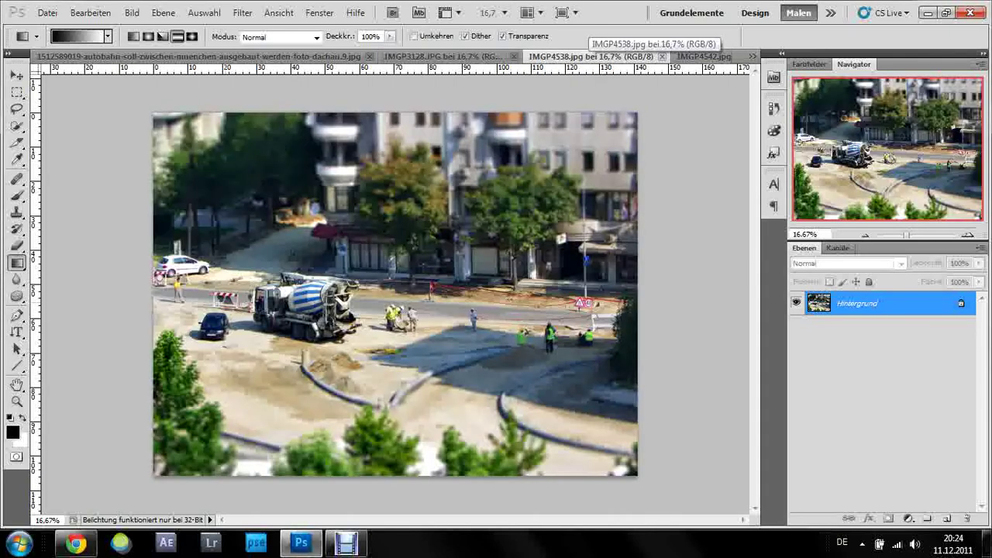
left_click(706, 59)
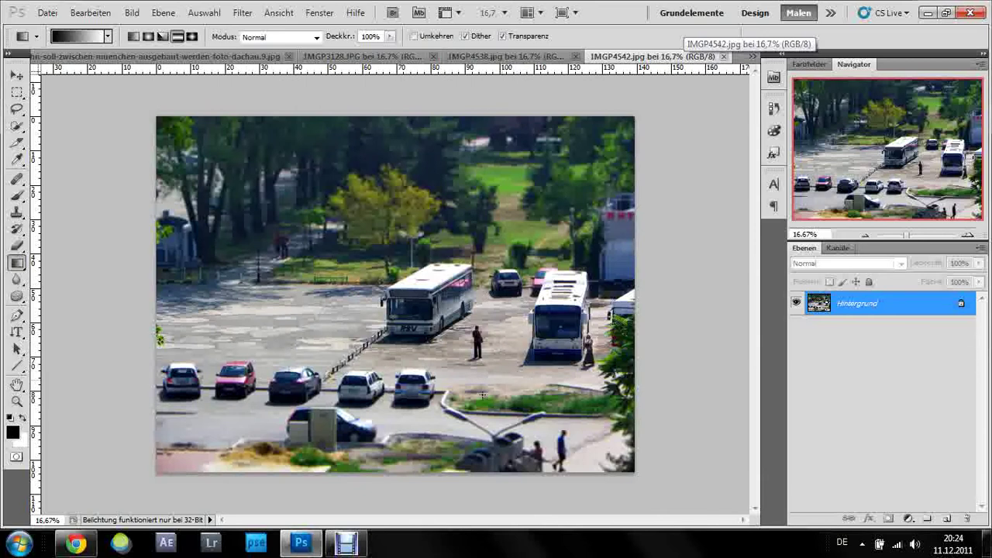
left_click(223, 58)
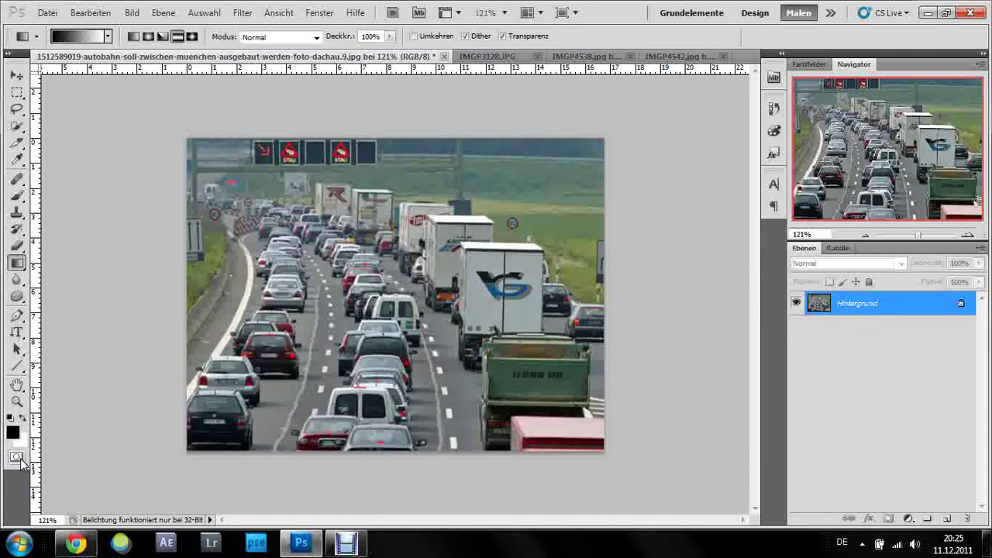
Switch the highway photo to Quick Mask mode and choose the Reflected Gradient shape.
left_click(18, 458)
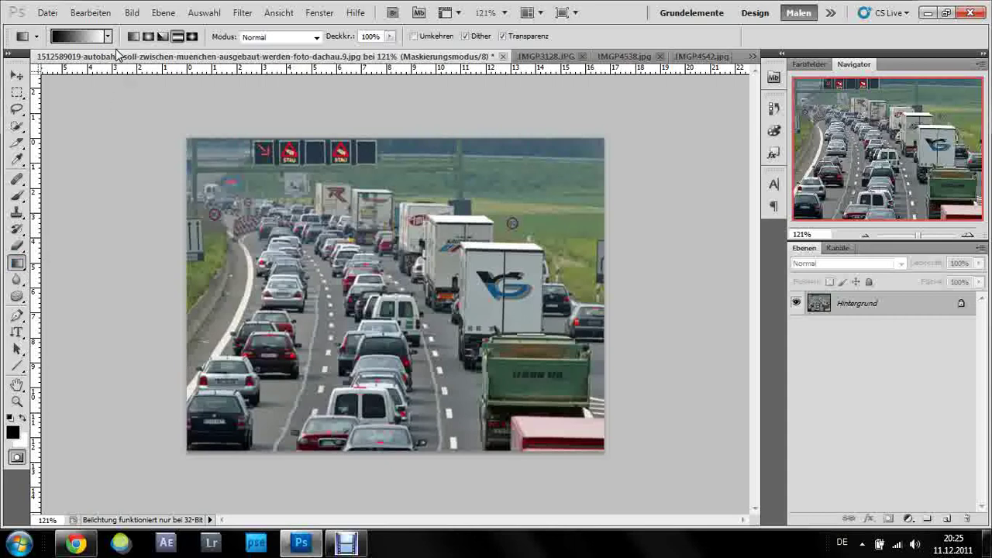
left_click(97, 38)
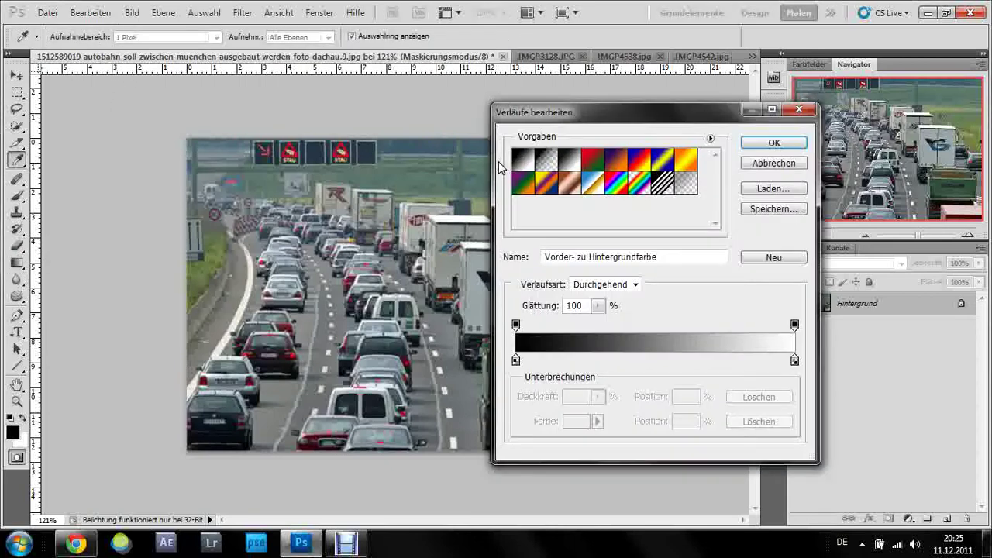
left_click(799, 148)
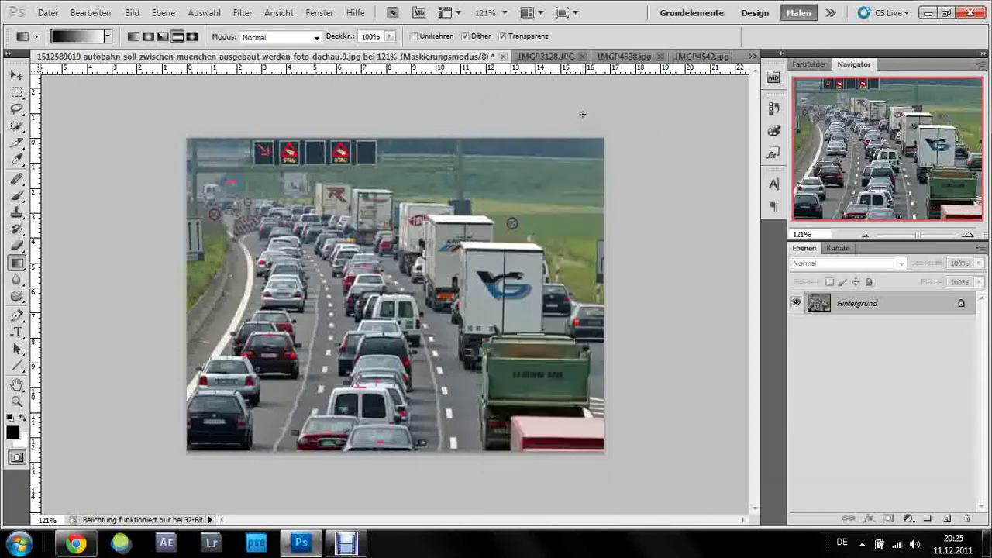
left_click(174, 39)
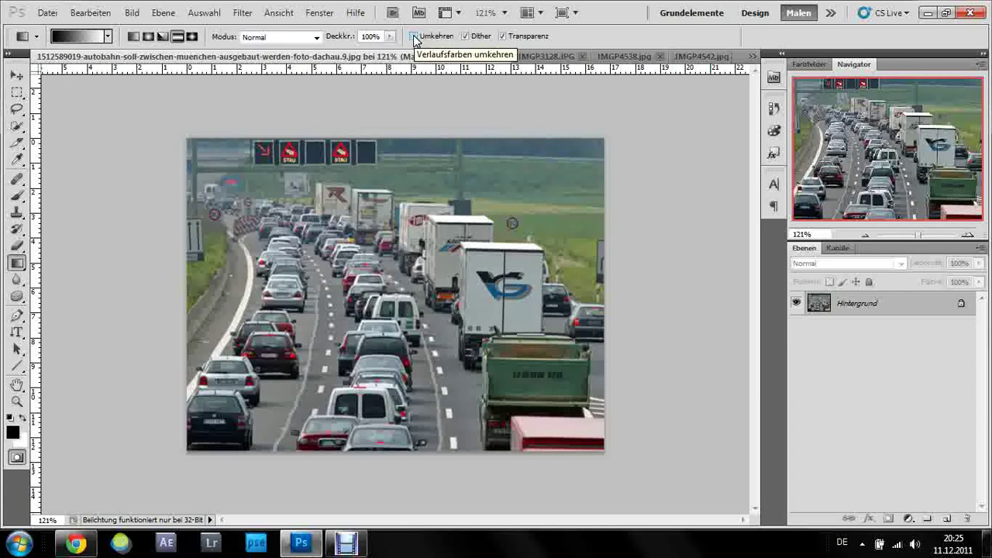
key("q")
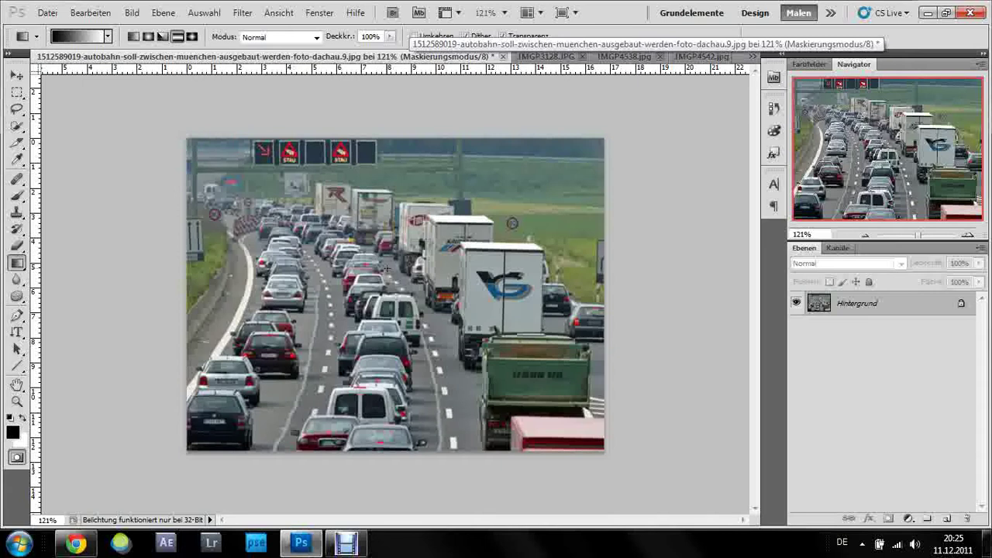
Drag vertical reflected gradients repeatedly until the red mask band sits over the middle lanes.
left_click_drag(385, 245, 377, 358)
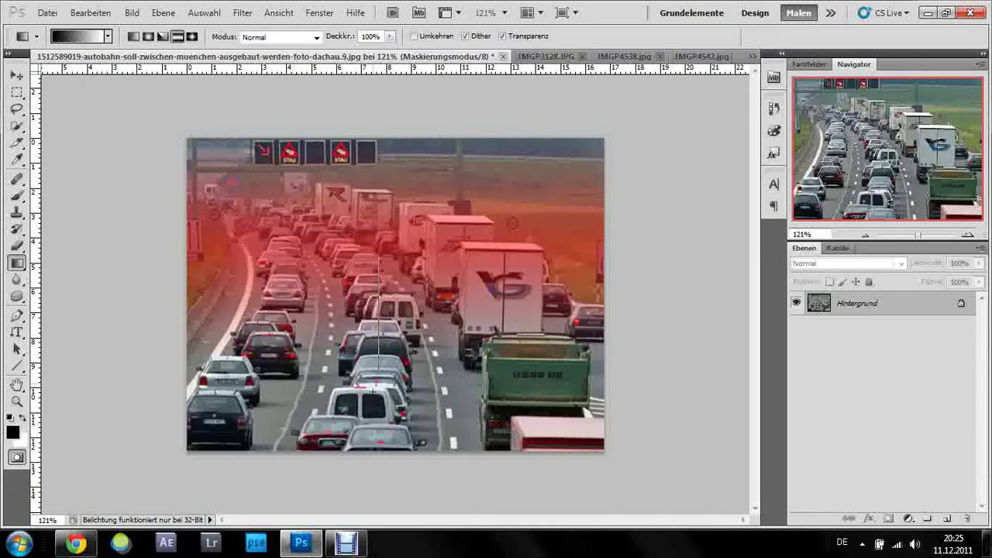
left_click_drag(380, 275, 373, 406)
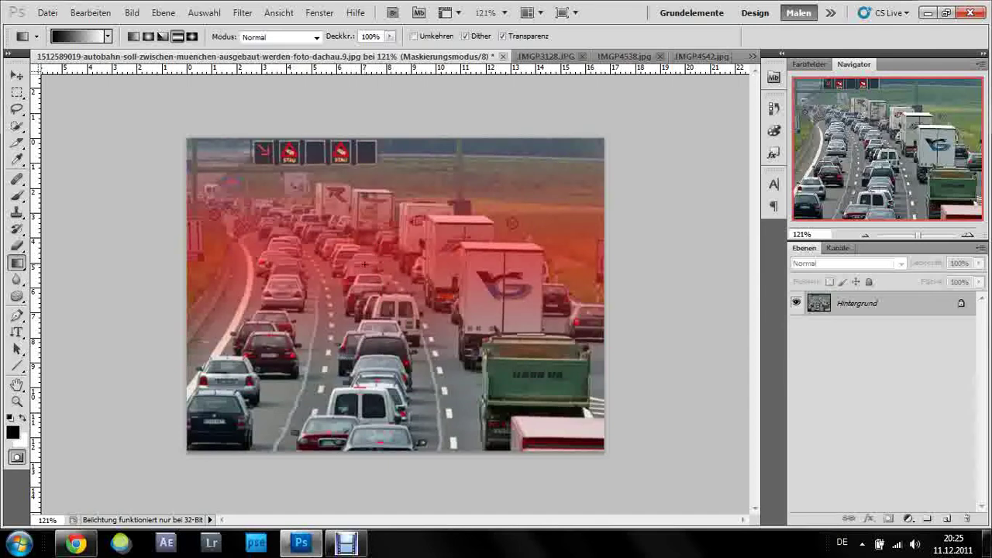
left_click_drag(370, 288, 373, 418)
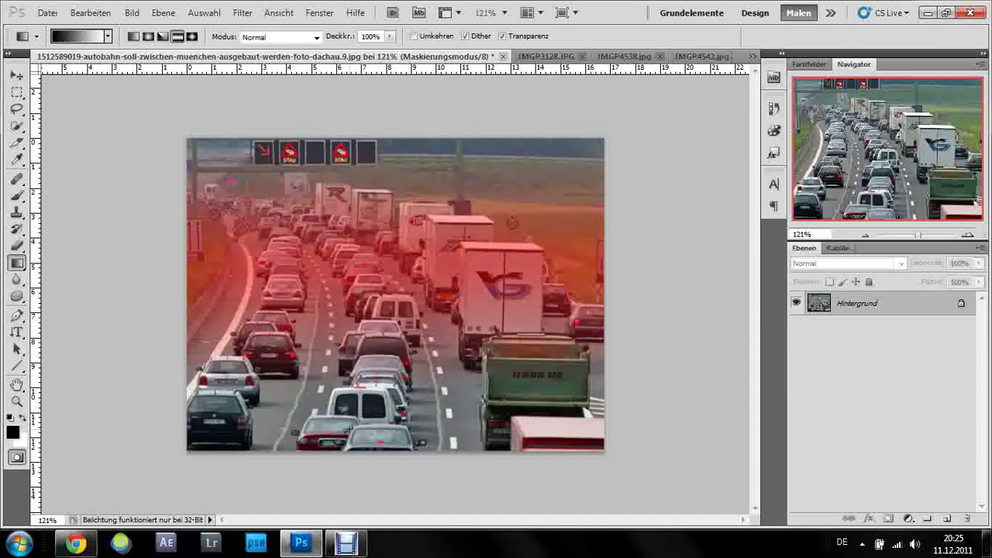
left_click_drag(382, 284, 361, 378)
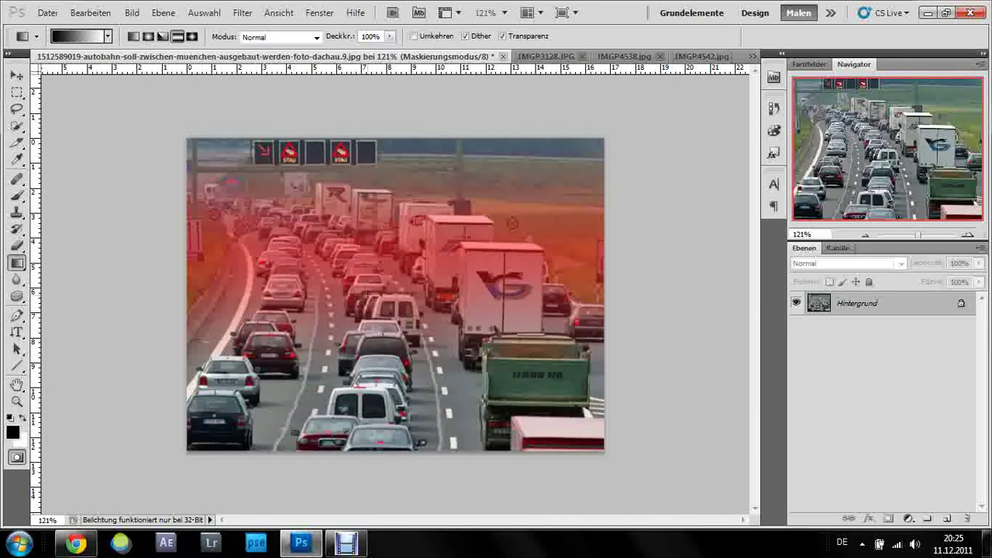
left_click_drag(367, 294, 369, 390)
left_click_drag(390, 252, 389, 364)
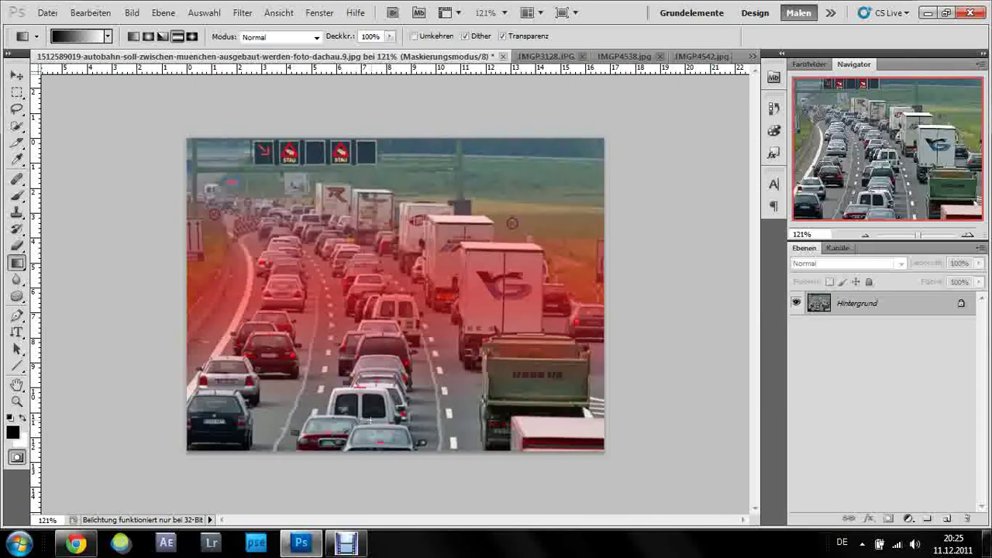
left_click_drag(381, 285, 370, 419)
left_click_drag(393, 261, 393, 407)
left_click_drag(380, 279, 380, 399)
left_click_drag(376, 264, 377, 411)
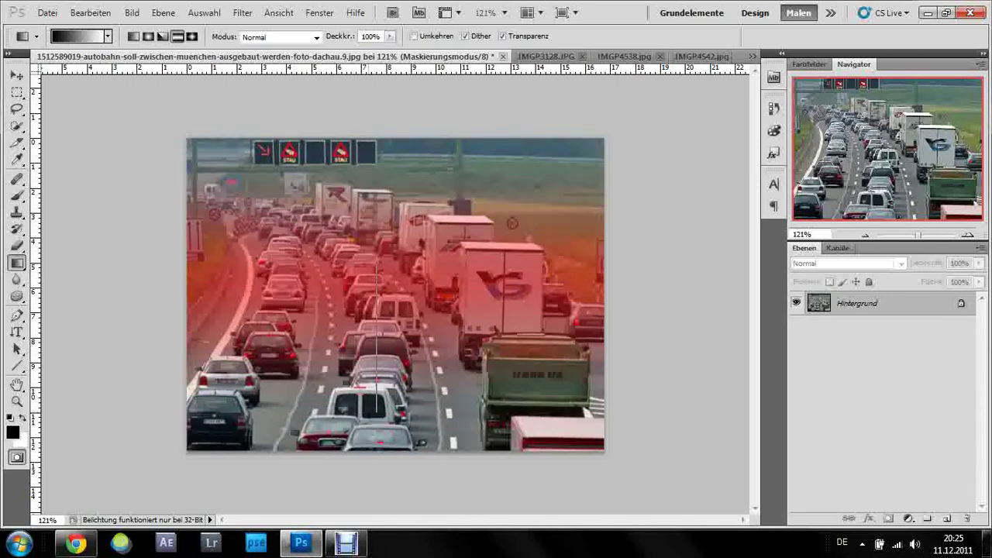
left_click_drag(369, 304, 346, 448)
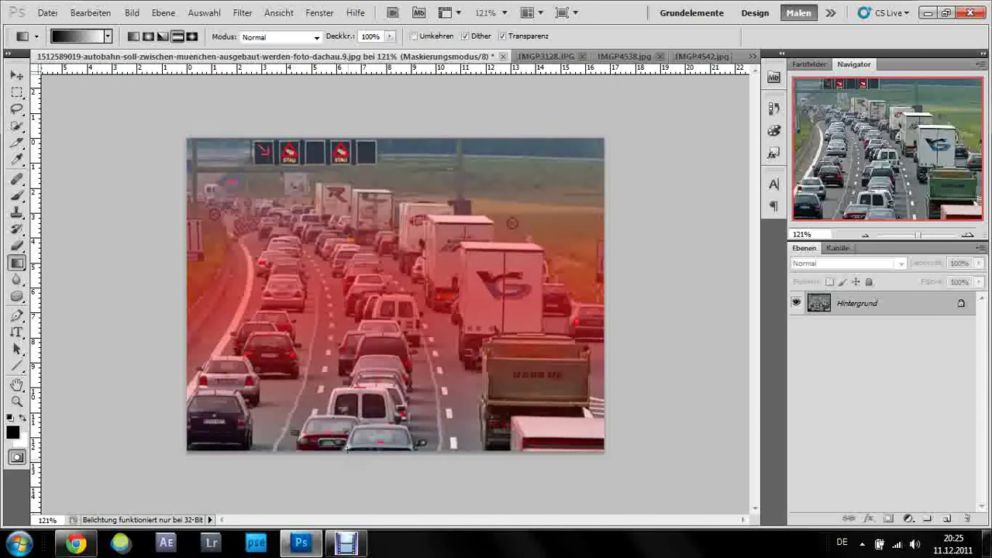
left_click_drag(379, 296, 380, 452)
left_click_drag(370, 288, 354, 440)
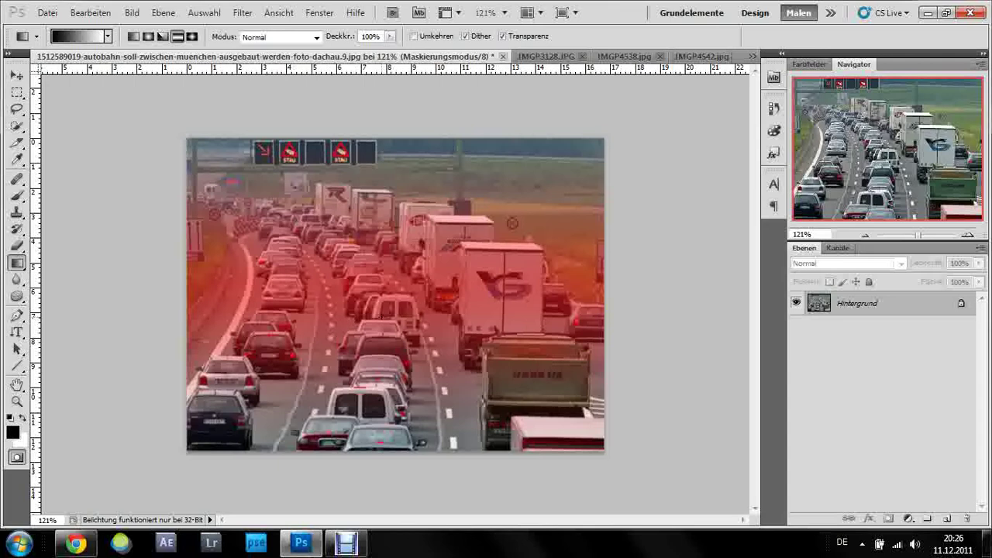
Convert the mask to a selection, apply Lens Blur at radius 10, then deselect.
key("q")
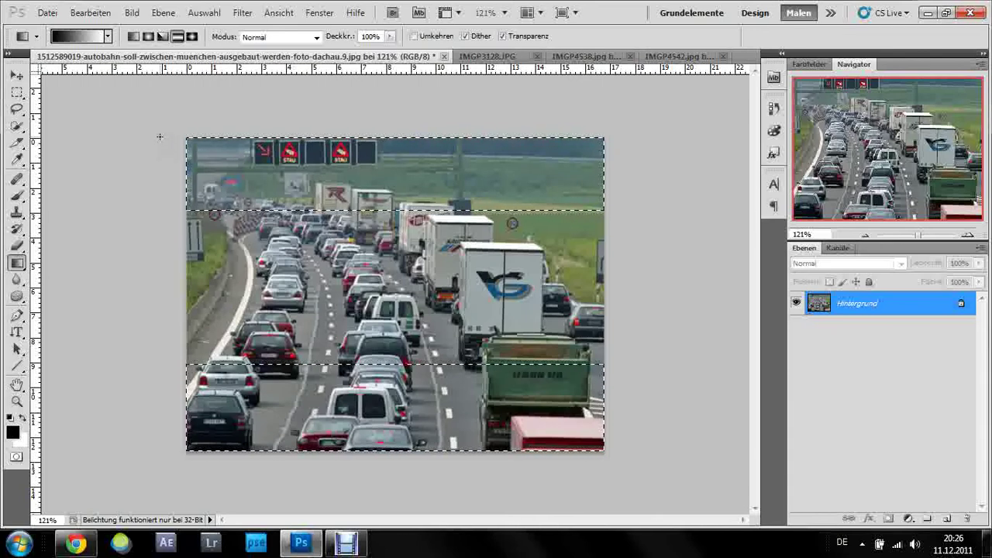
left_click(245, 13)
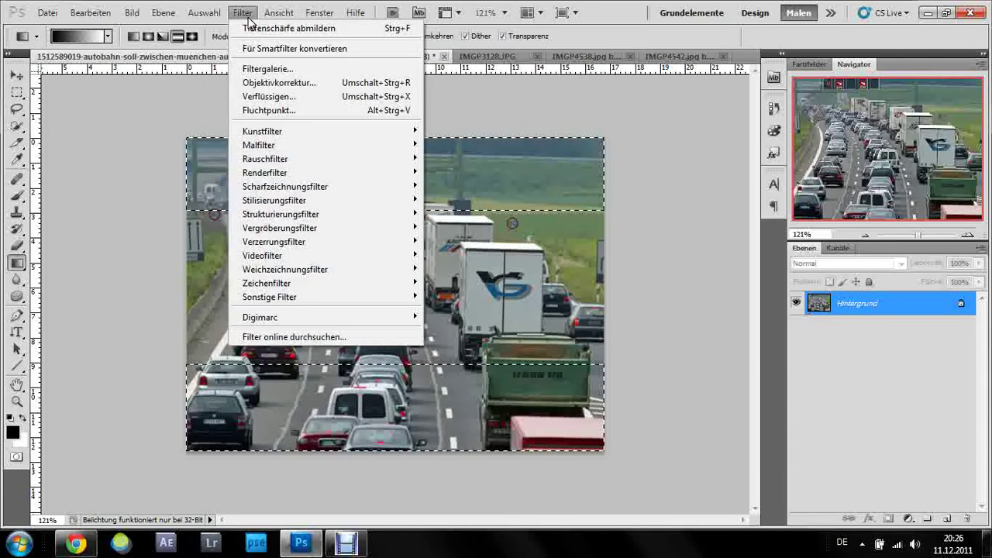
mouse_move(285, 269)
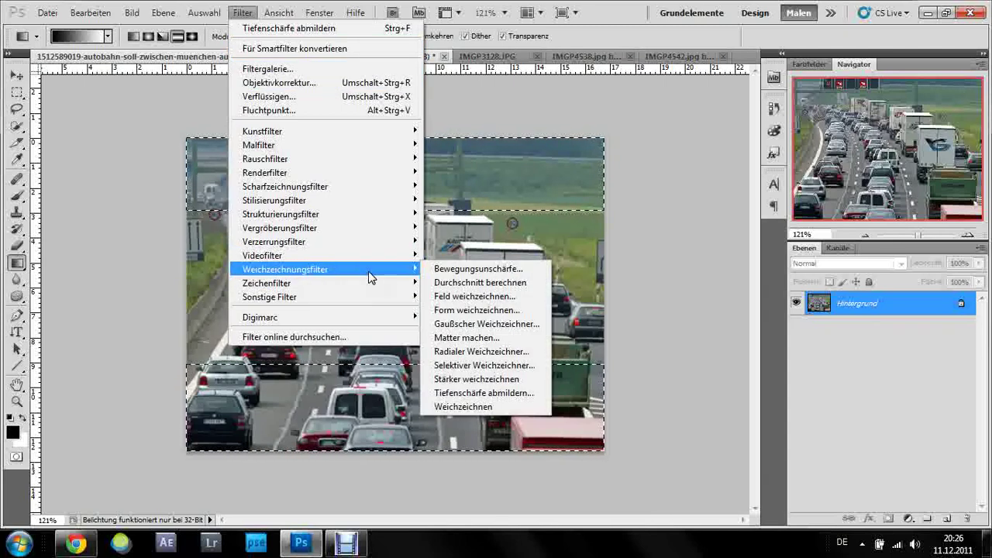
left_click(493, 394)
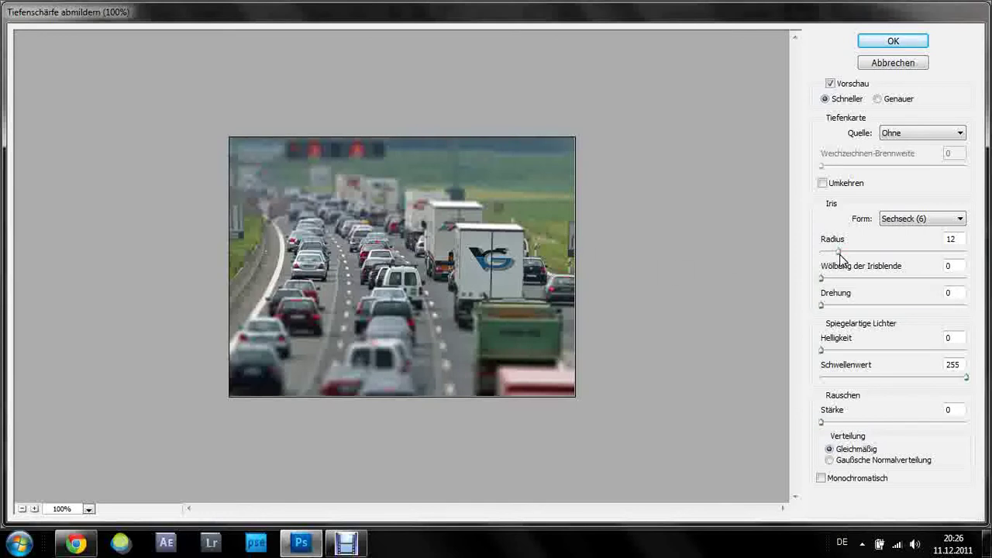
mouse_move(839, 253)
left_mouse_down()
mouse_move(926, 266)
mouse_move(908, 256)
mouse_move(823, 257)
mouse_move(836, 263)
left_mouse_up()
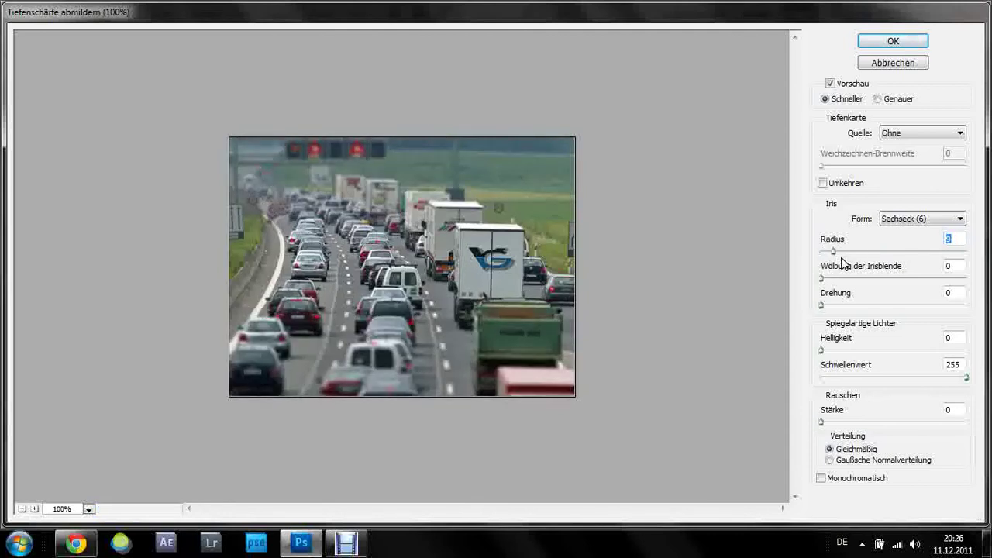
left_click_drag(837, 264, 832, 252)
left_click(884, 45)
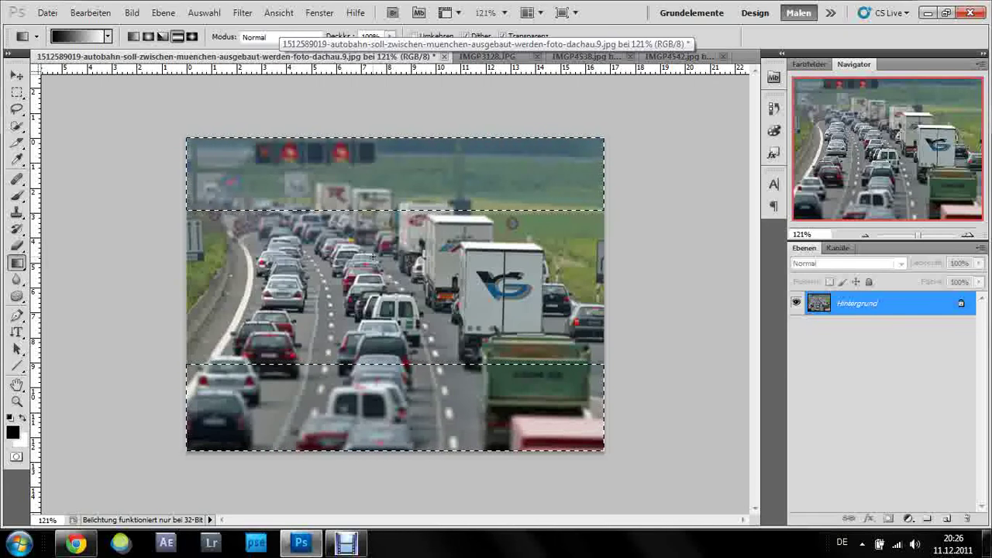
key("ctrl+d")
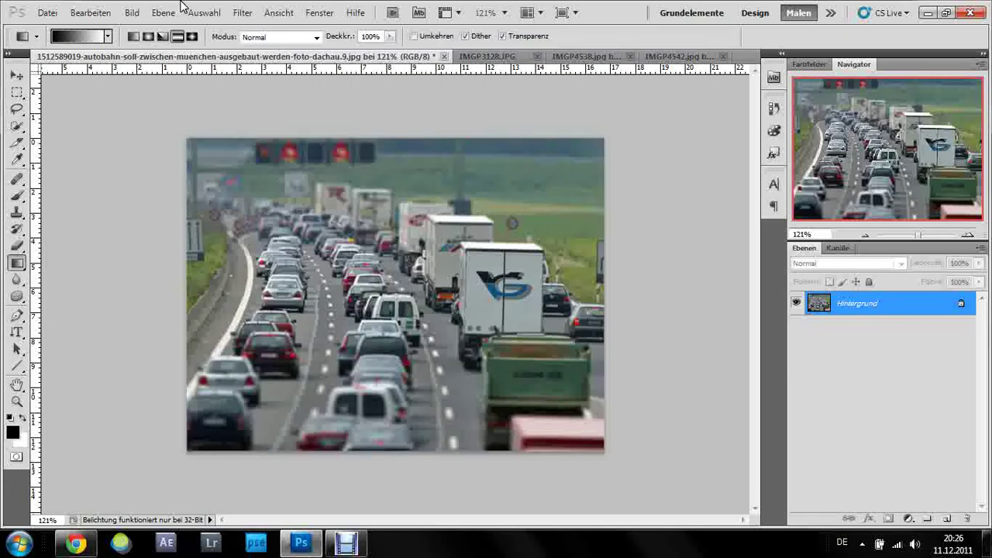
Darken the photo to brightness -13 using Brightness/Contrast.
left_click(133, 13)
mouse_move(214, 49)
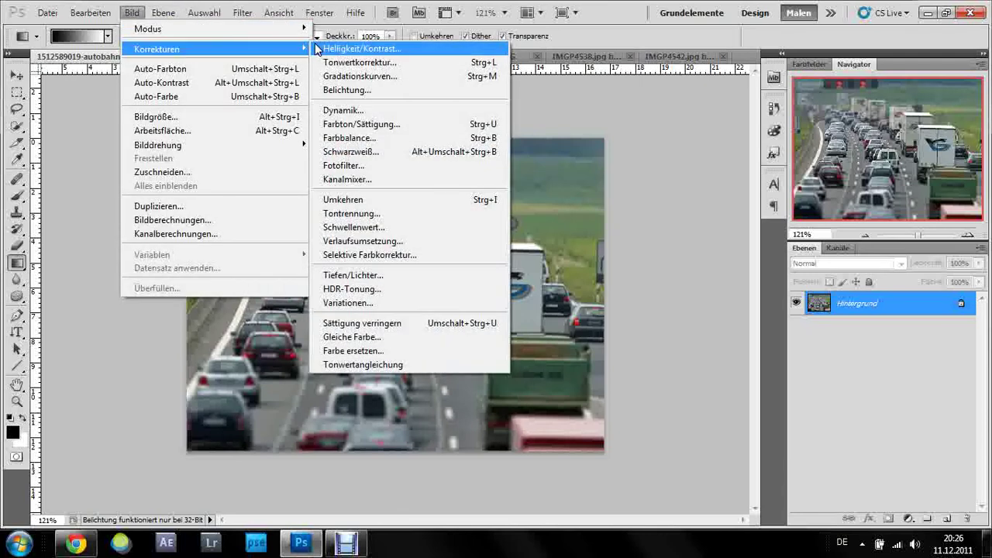
left_click(328, 49)
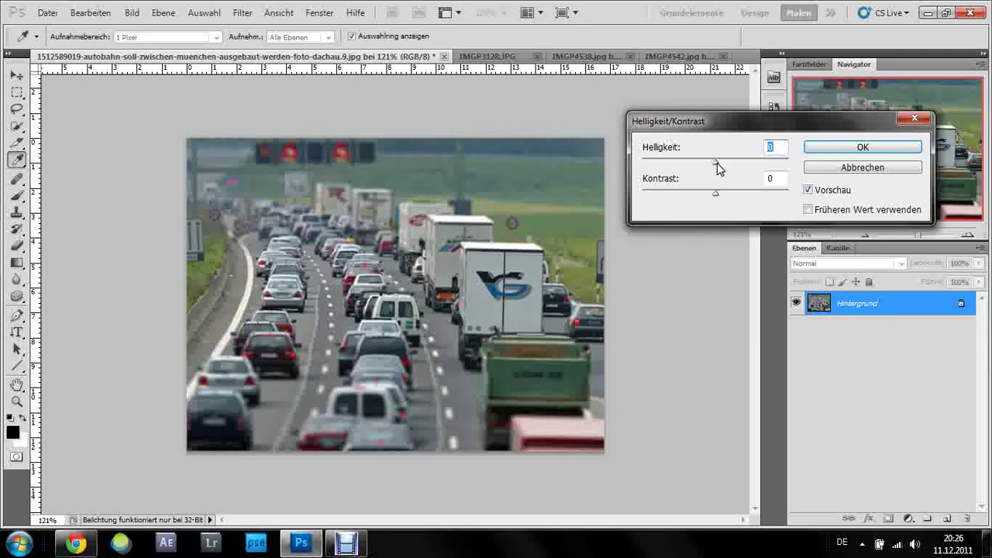
mouse_move(716, 167)
left_mouse_down()
mouse_move(718, 194)
mouse_move(729, 194)
left_mouse_up()
left_click(852, 147)
key("g")
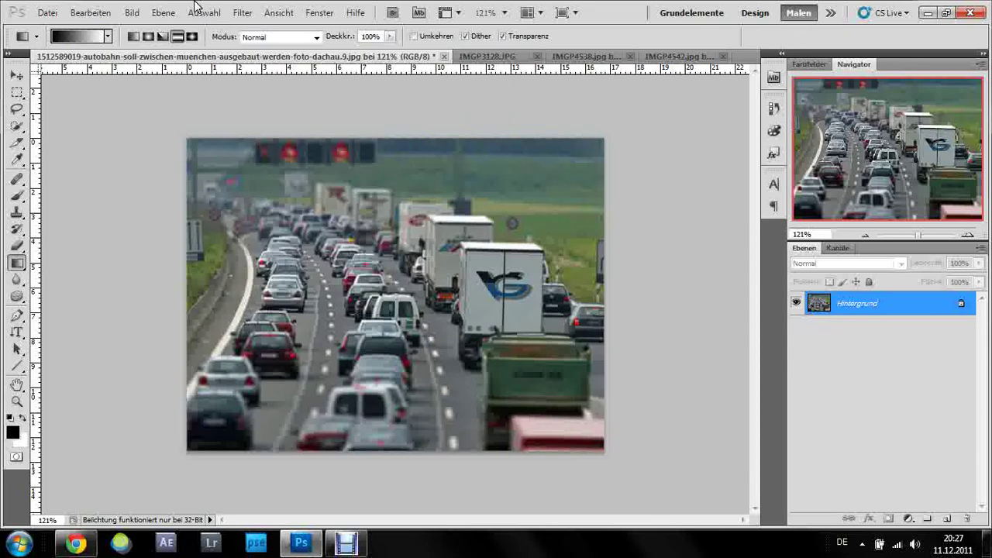
left_click(132, 12)
mouse_move(157, 48)
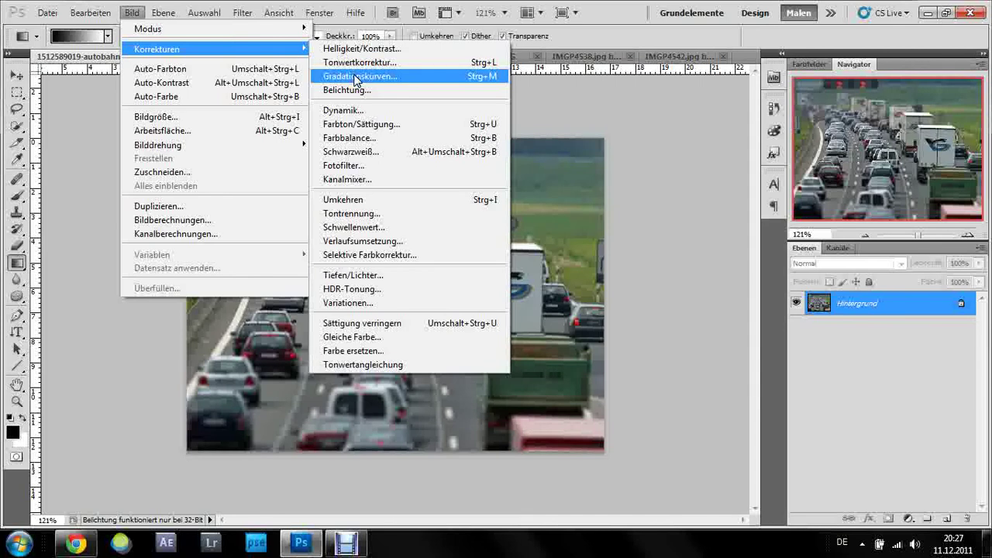
Raise the photo's saturation to about +19 in Hue/Saturation.
left_click(374, 123)
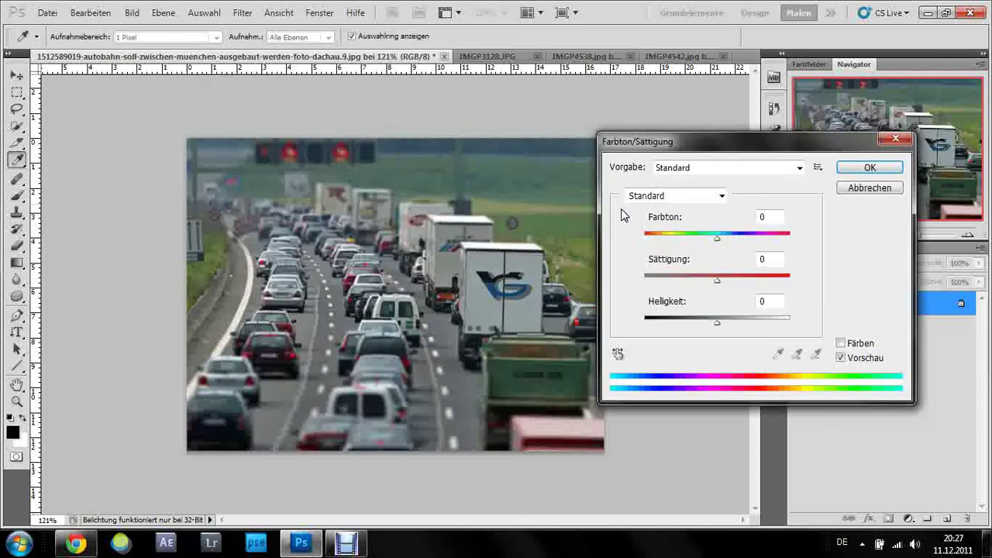
mouse_move(717, 279)
left_mouse_down()
mouse_move(739, 277)
mouse_move(726, 280)
left_mouse_up()
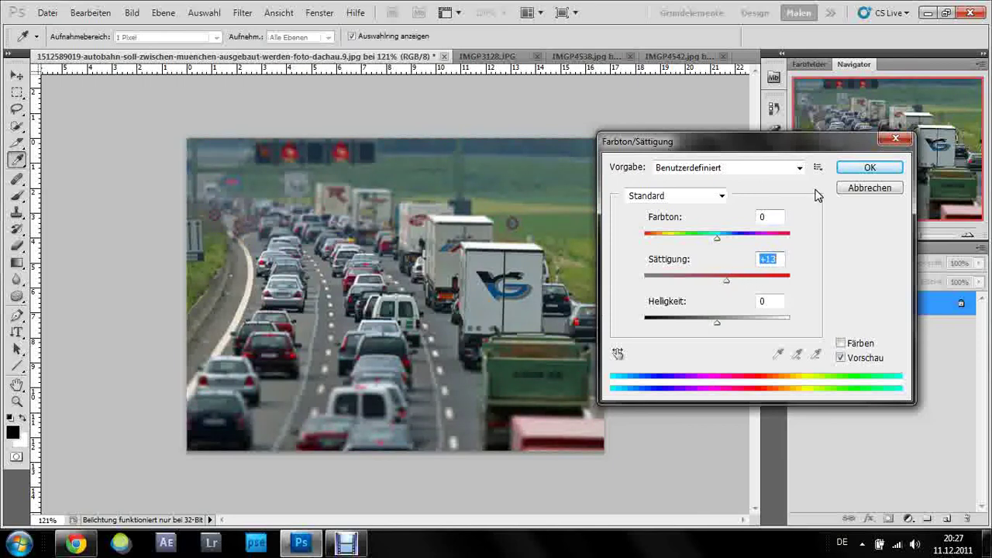
left_click(864, 168)
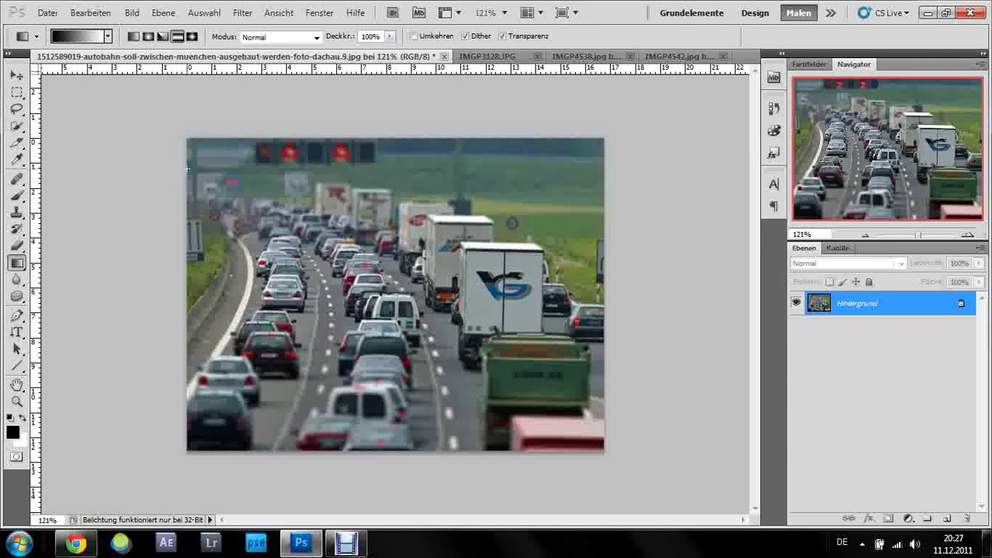
left_click(247, 13)
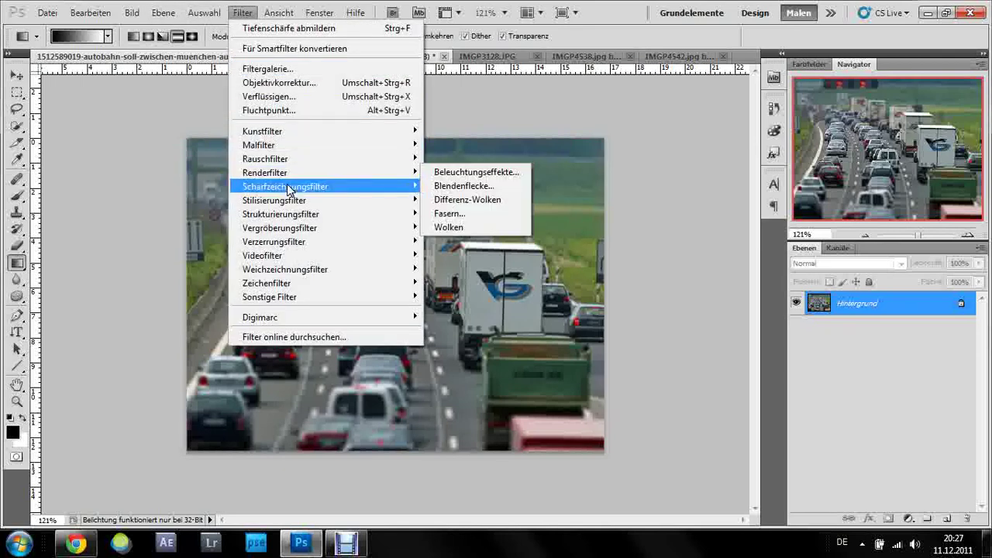
mouse_move(285, 187)
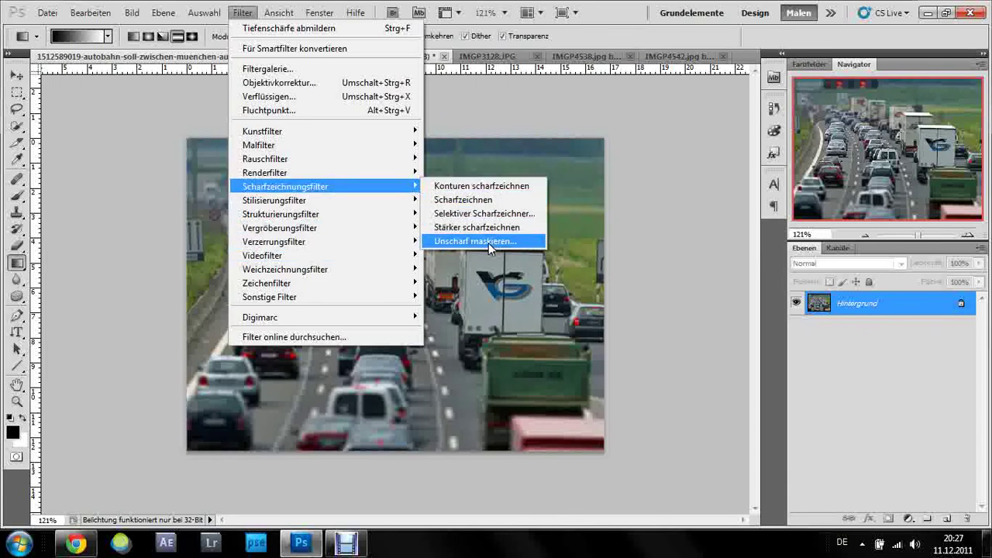
Apply Unsharp Mask at 380% with a 0.4-pixel radius, comparing the preview first.
left_click(487, 242)
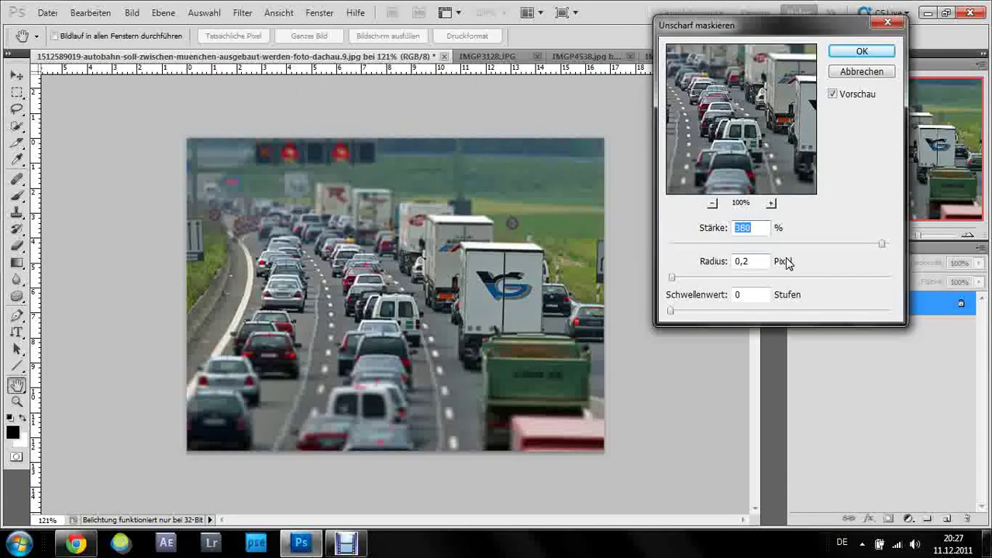
left_click_drag(672, 278, 673, 279)
left_click_drag(674, 280, 676, 281)
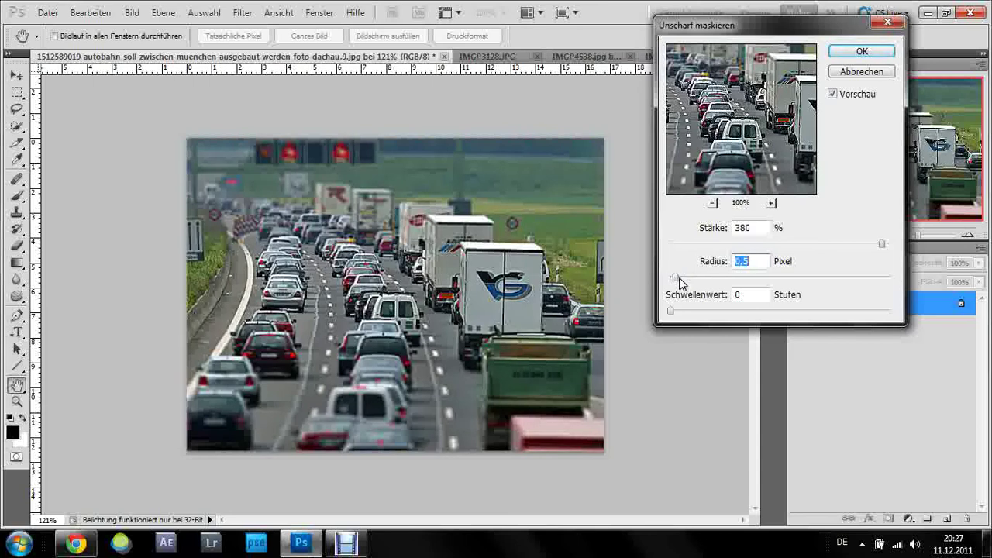
left_click_drag(677, 283, 676, 282)
left_click_drag(675, 281, 674, 280)
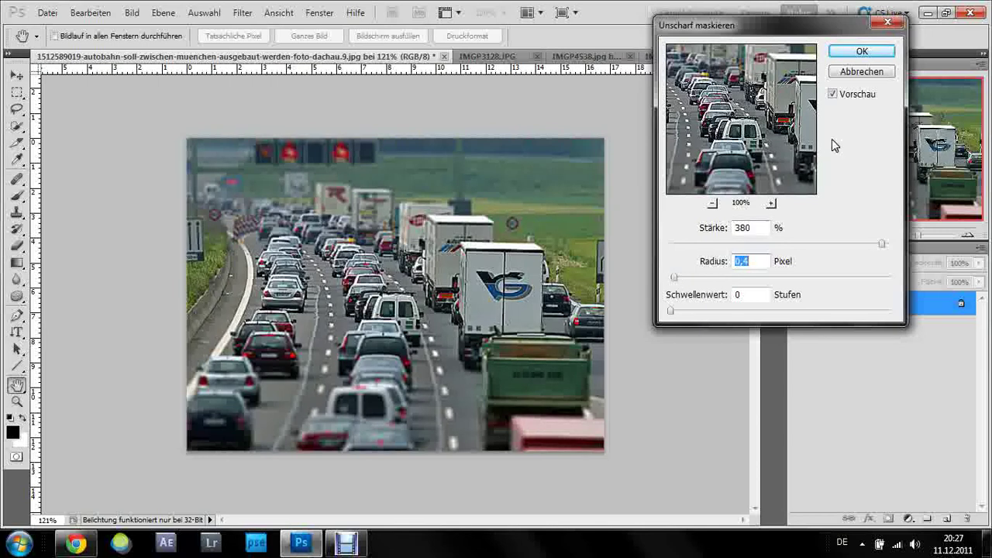
left_click(832, 94)
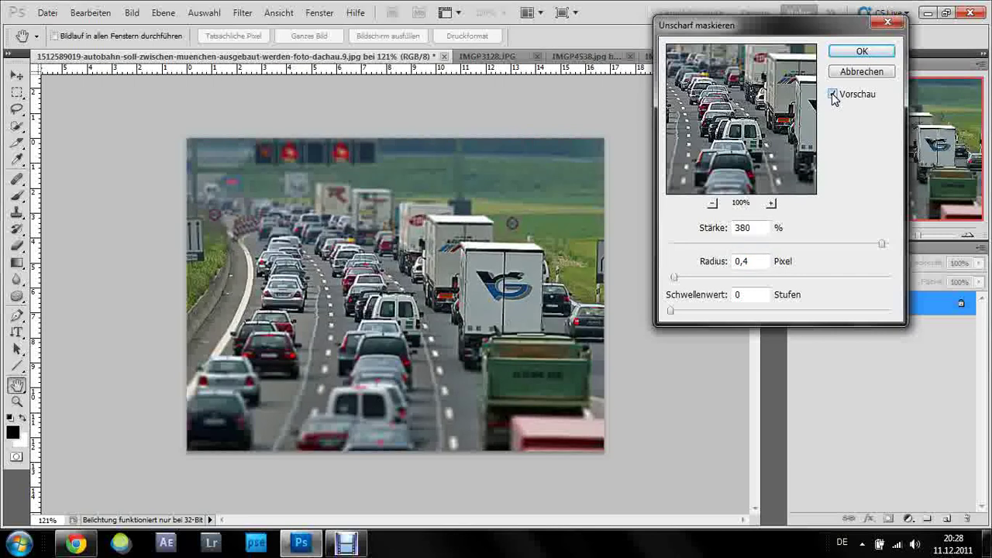
left_click(860, 52)
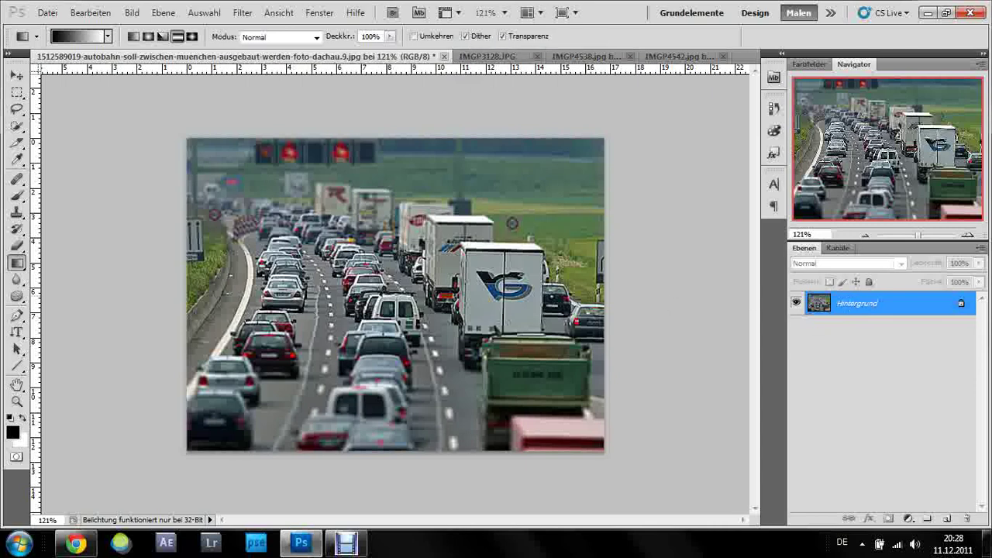
key("alt")
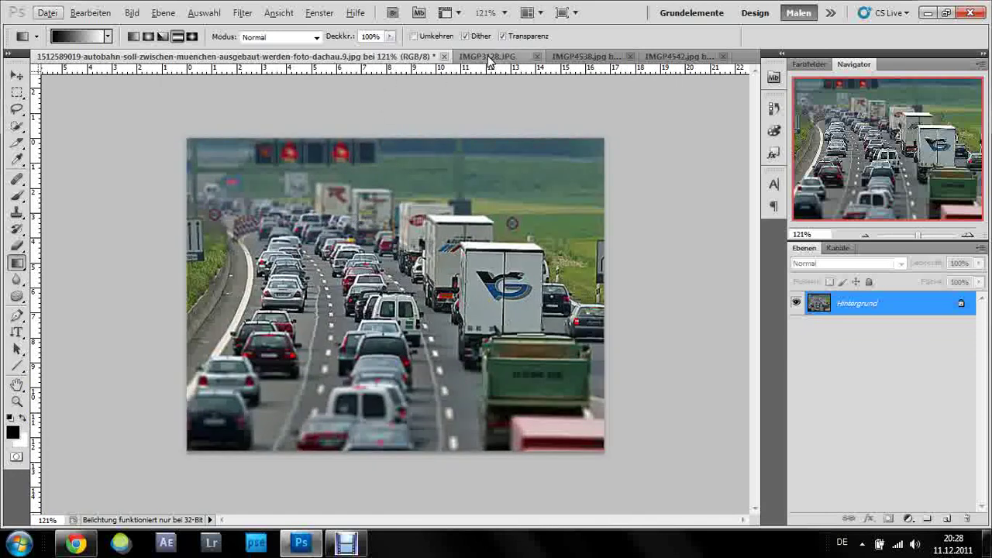